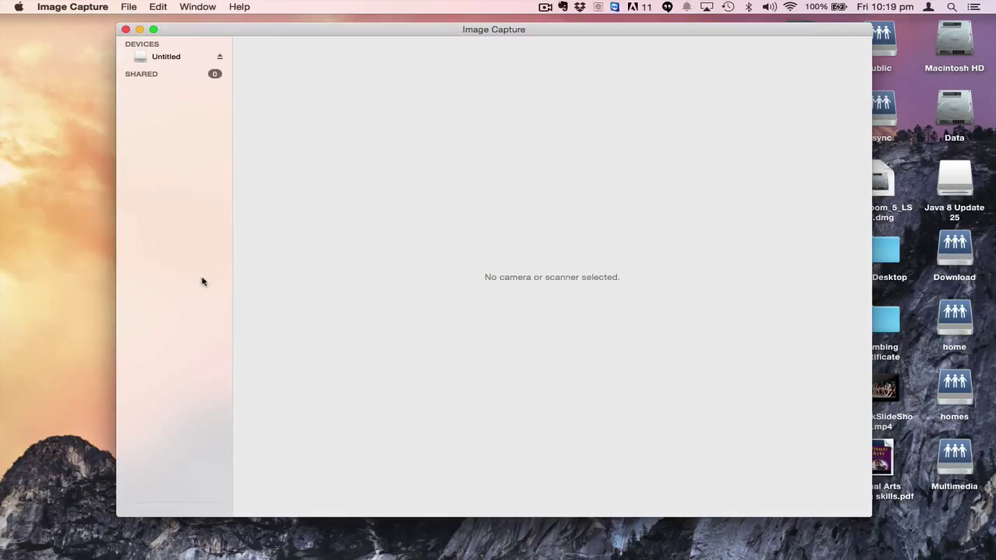
Open the Image Capture application menu in the menu bar.
left_click(84, 12)
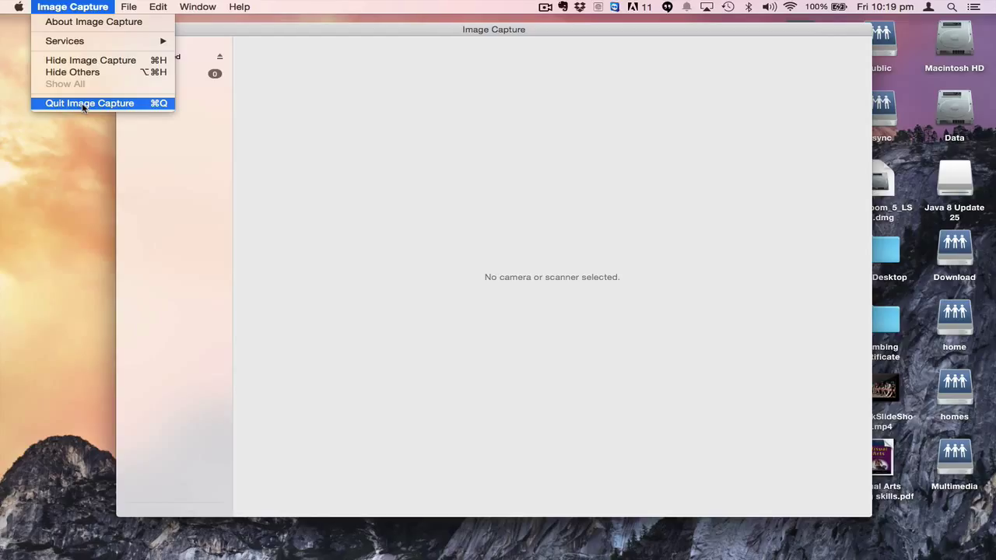
Quit Image Capture and open a new Finder window, scrolling the sidebar to Devices.
left_click(155, 105)
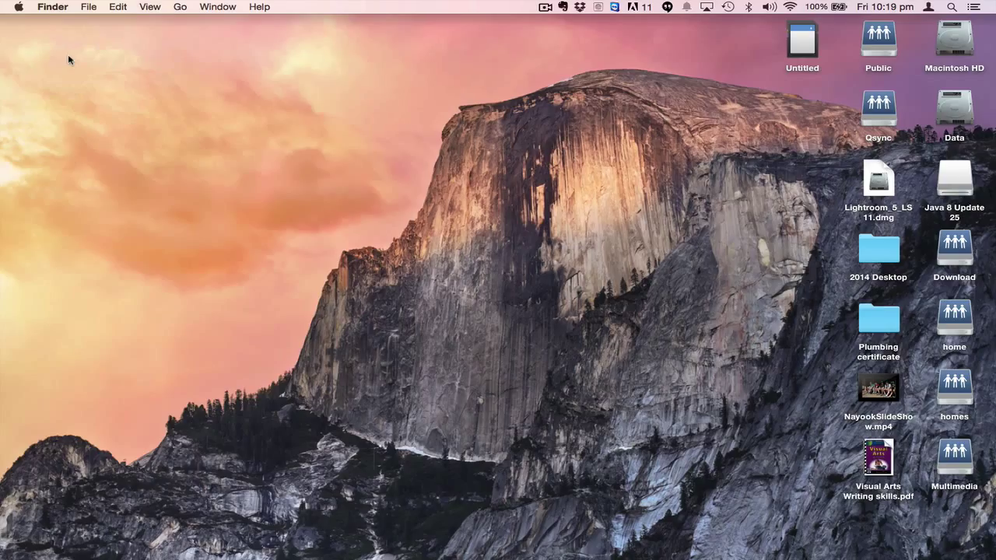
left_click(91, 8)
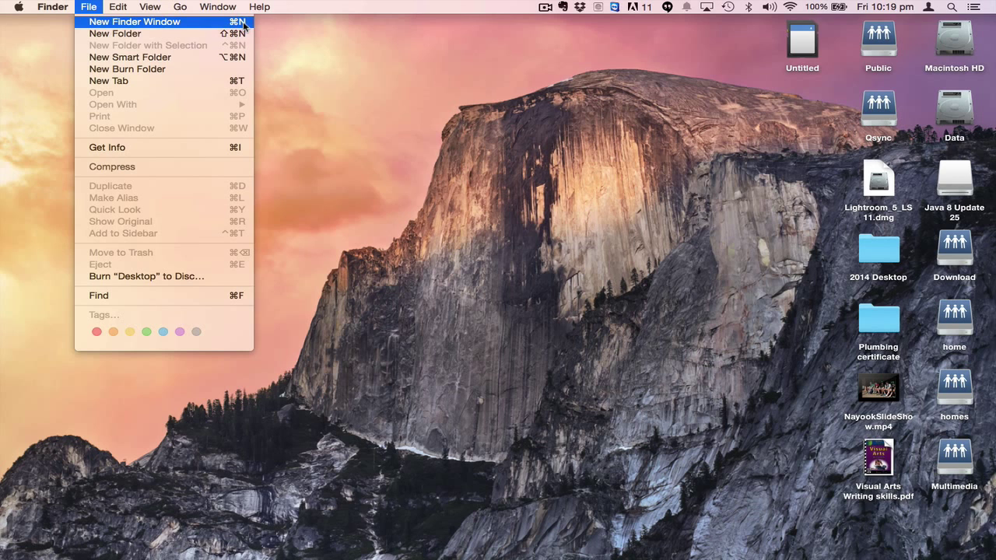
left_click(244, 26)
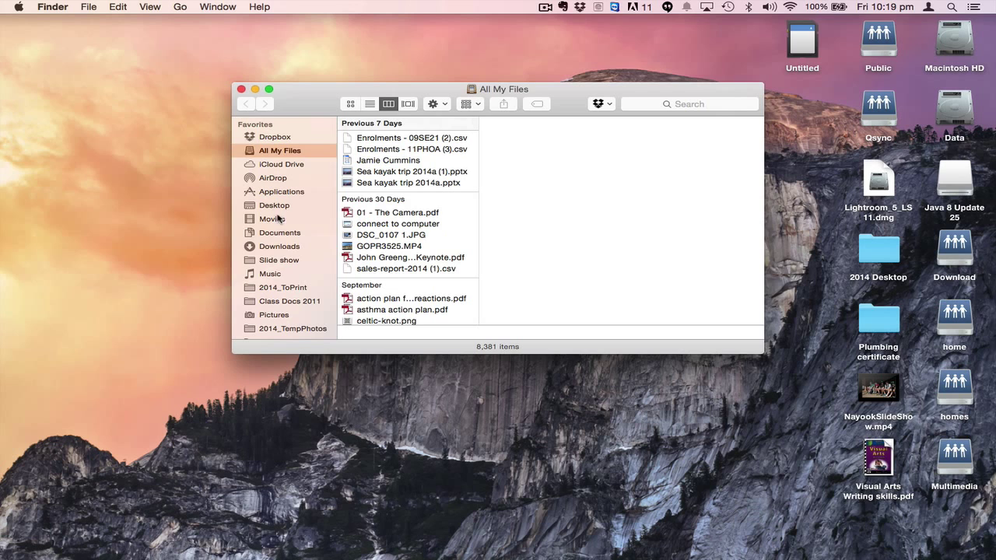
scroll(277, 275, "down", 7)
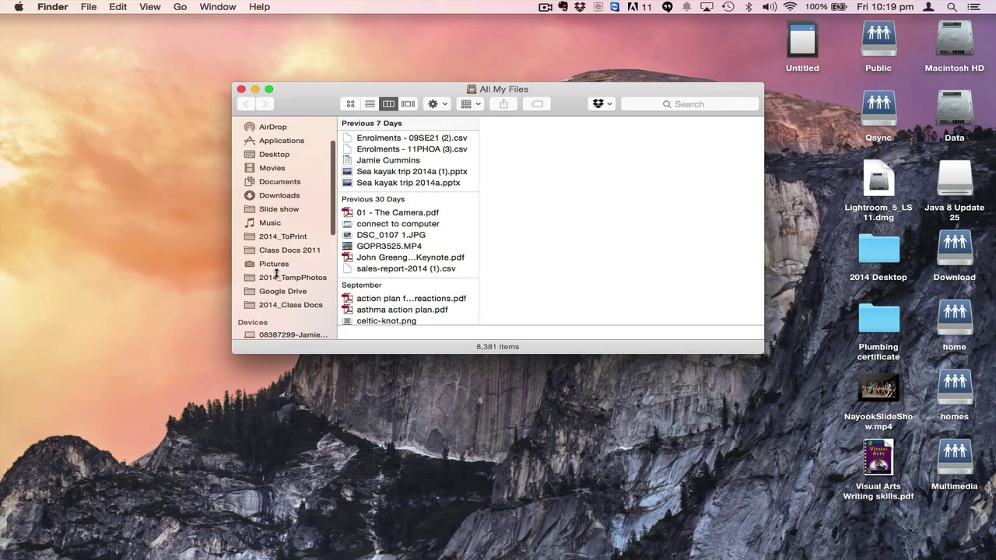
scroll(277, 272, "down", 3)
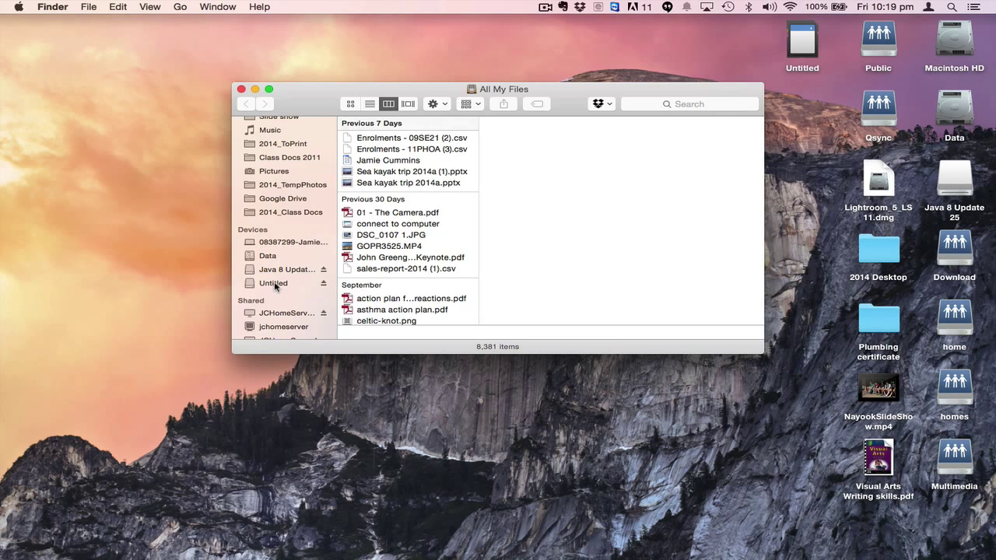
Browse the Untitled card to DCIM > 146_FUJI, showing DSCF5210.RAF, DSCF5214.JPG and DSCF5230.RAF.
left_click(274, 285)
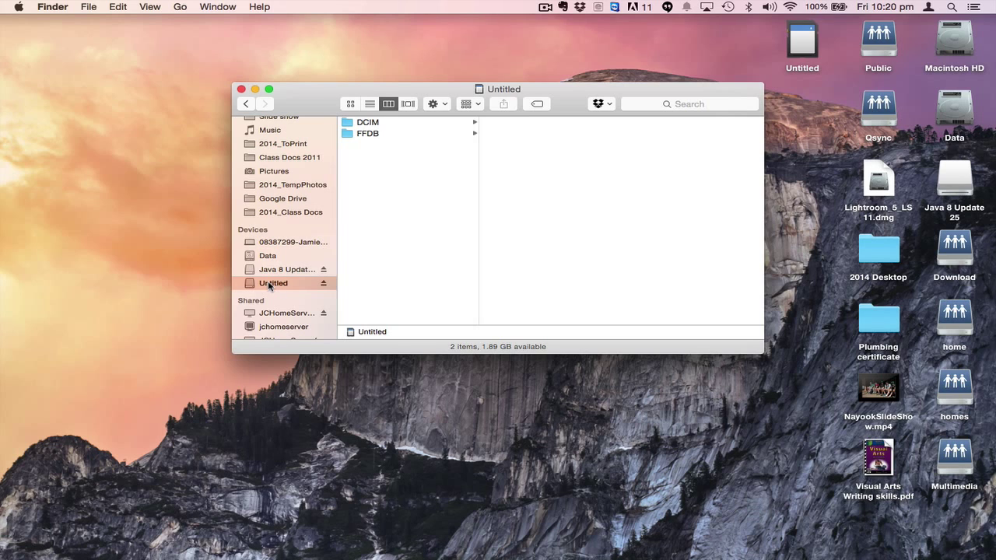
left_click(368, 126)
left_click(518, 144)
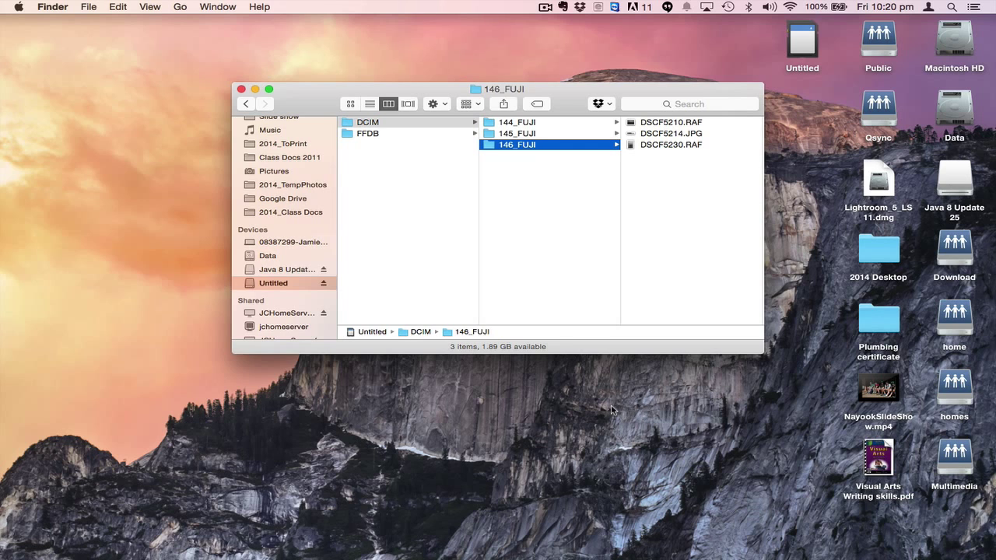
Create a new desktop folder named with the student's full name followed by 'Excercise 1'.
right_click(640, 401)
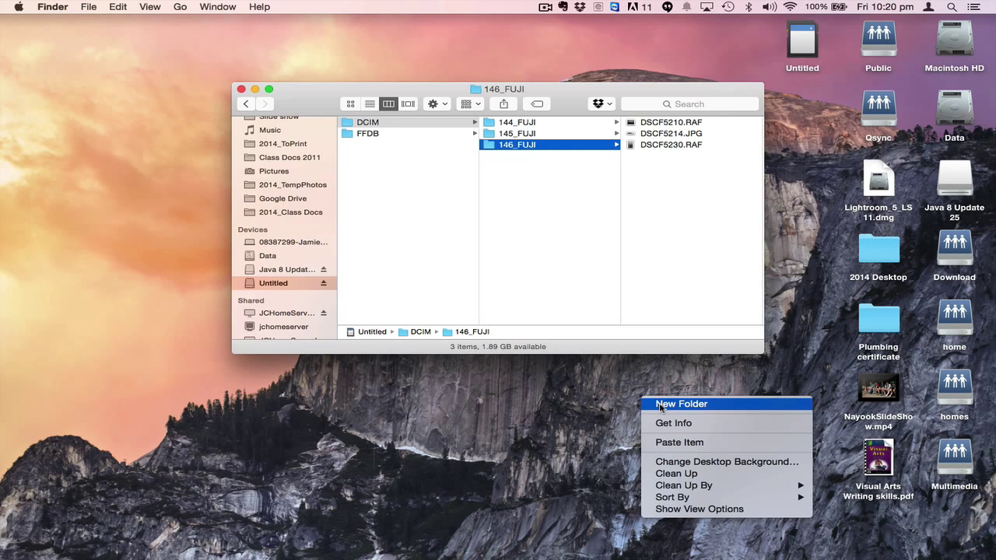
left_click(677, 406)
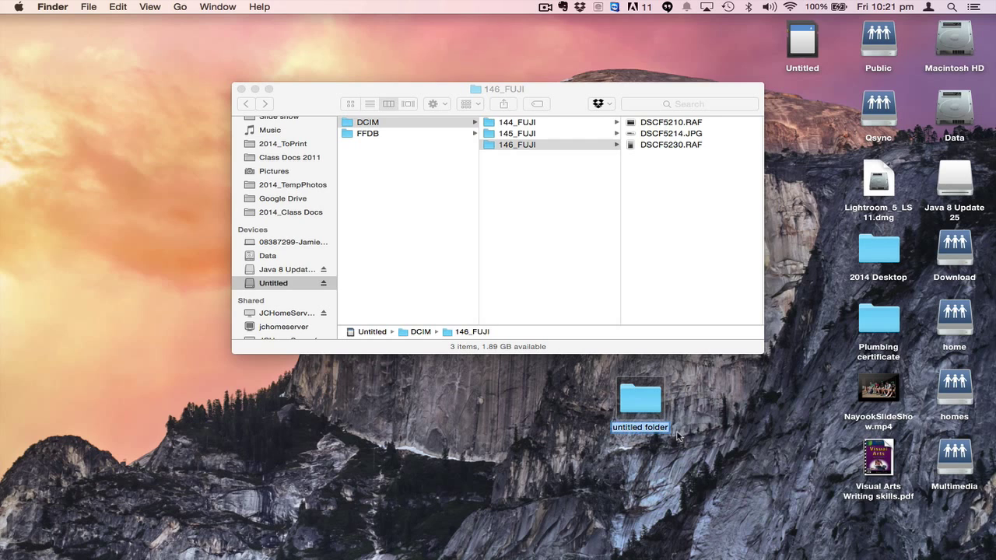
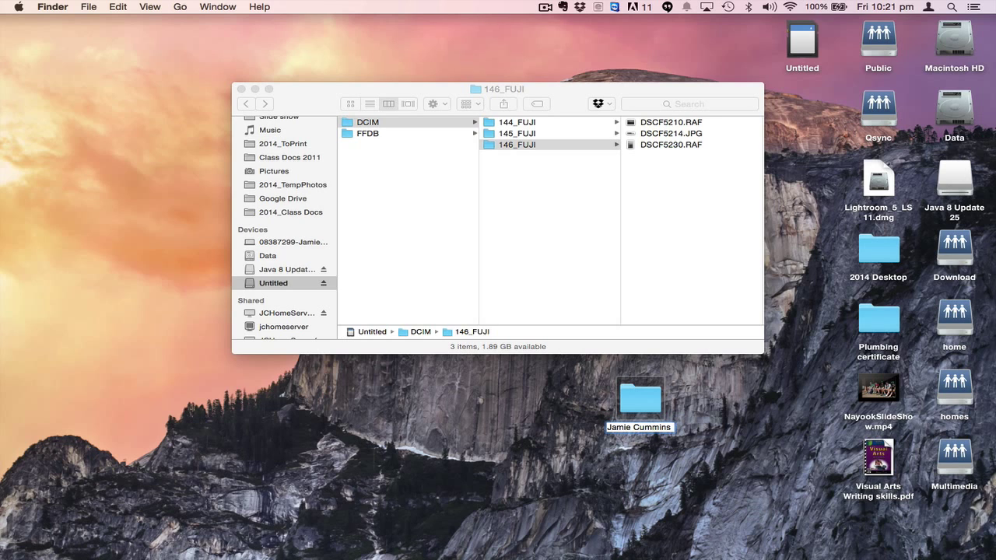
type(" Excer")
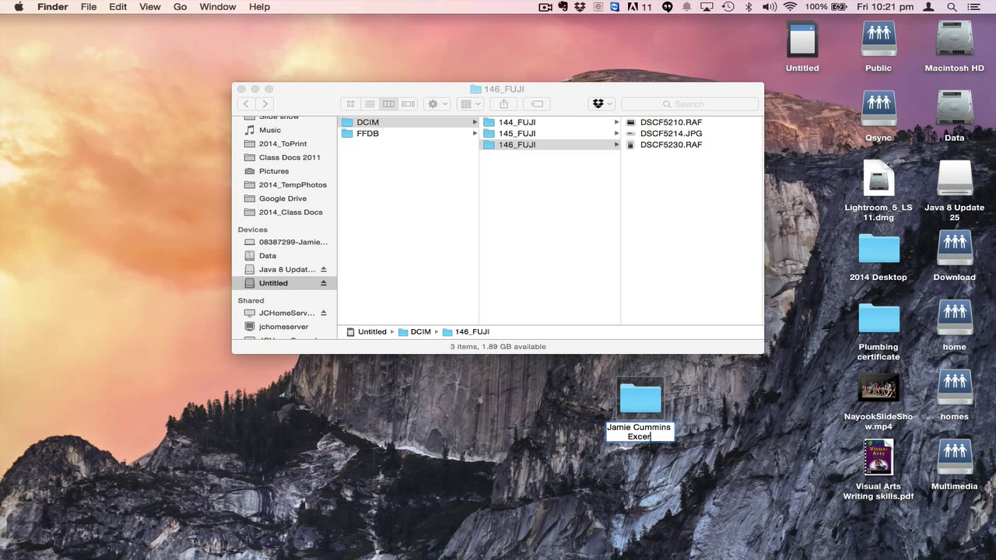
type("cise 1")
key("Return")
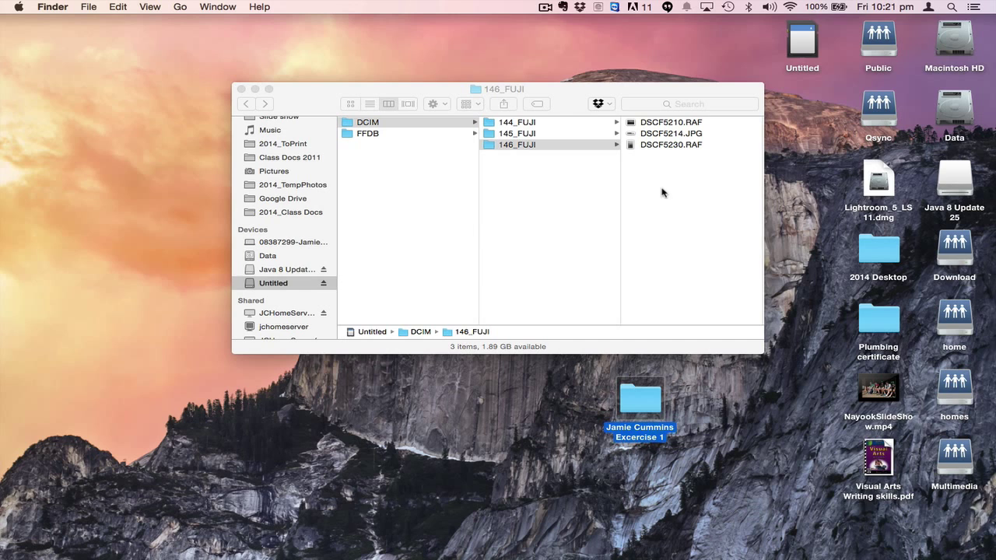
Copy DSCF5210.RAF, DSCF5214.JPG and DSCF5230.RAF into the new desktop folder, then open it.
left_click(635, 93)
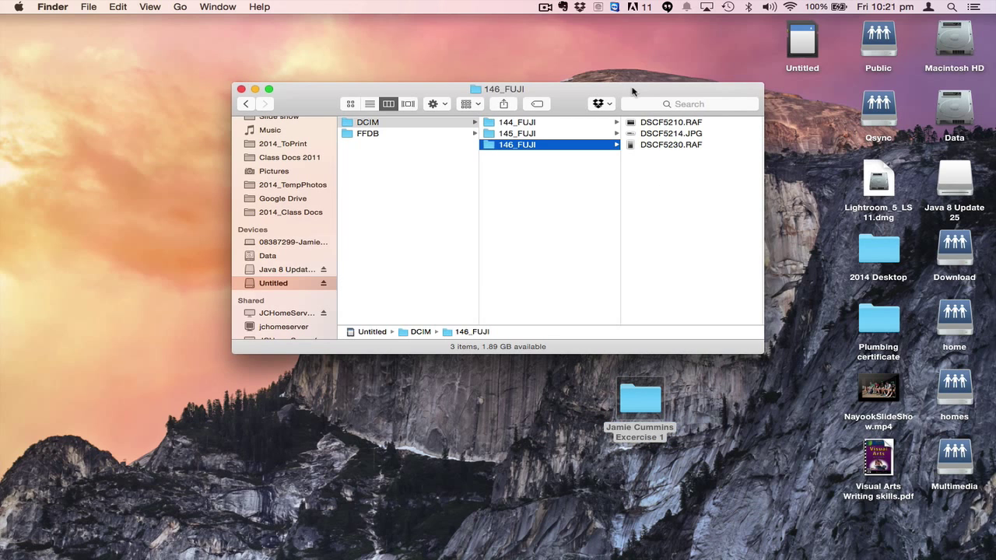
left_click_drag(649, 183, 646, 126)
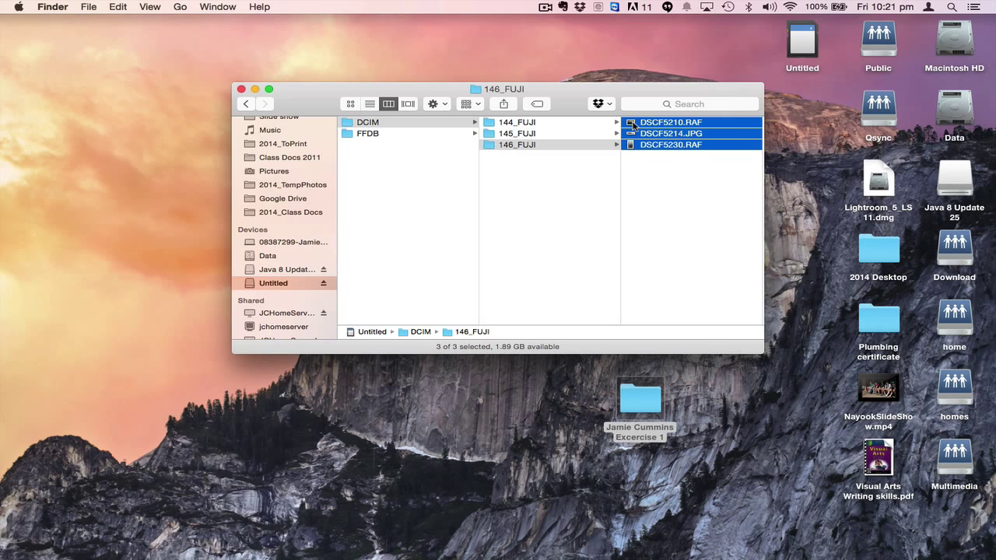
left_click_drag(634, 126, 643, 403)
double_click(638, 399)
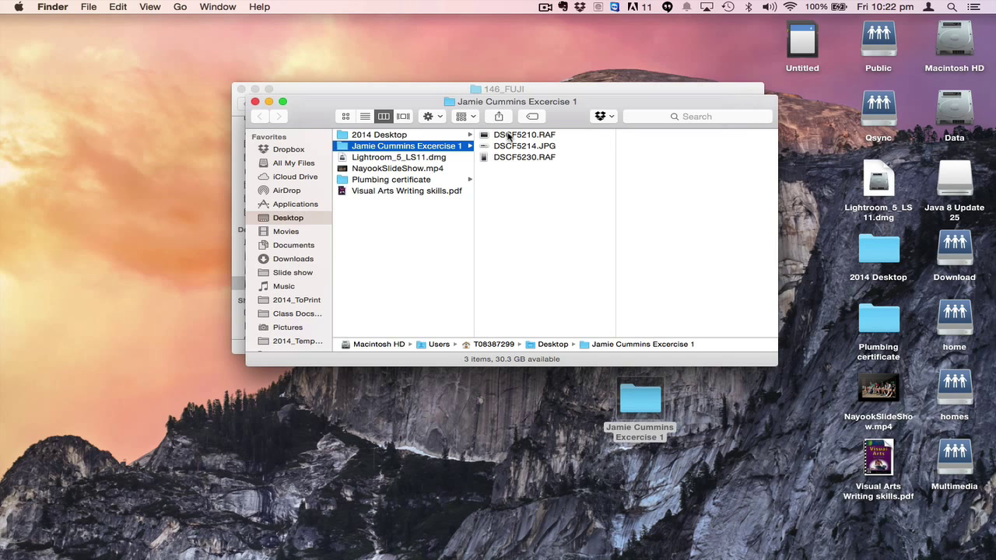
Quick Look DSCF5210.RAF, DSCF5214.JPG and DSCF5230.RAF in turn.
left_click(493, 135)
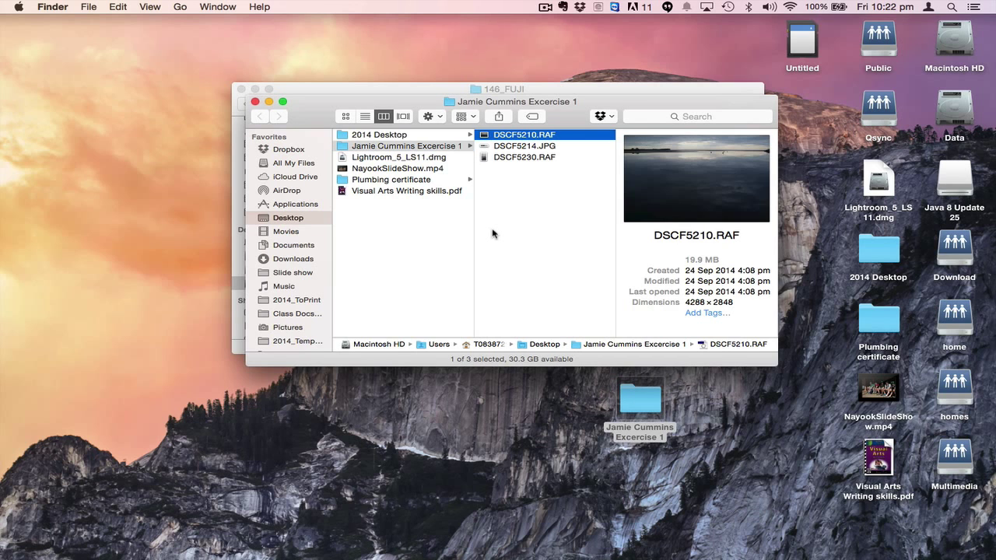
key("space")
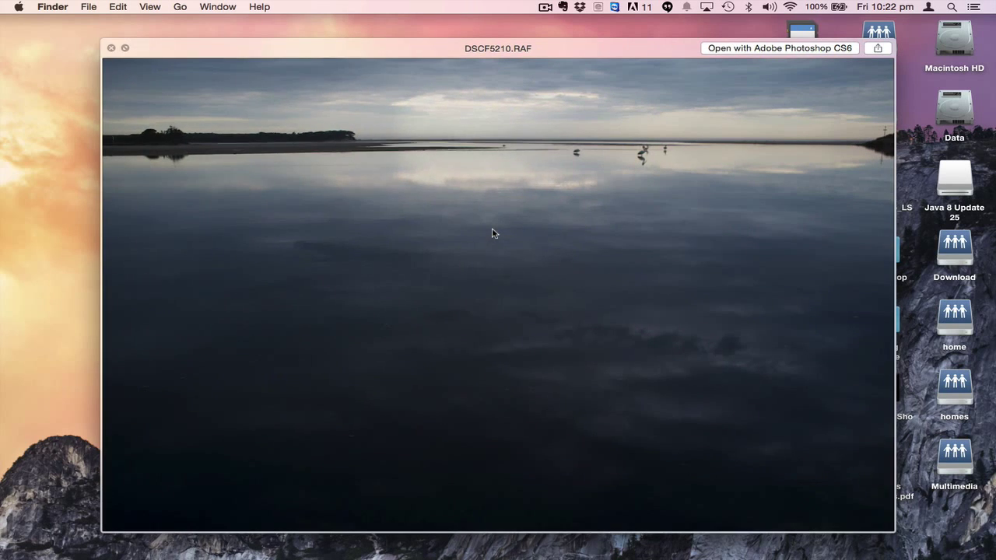
key("space")
key("Down")
key("space")
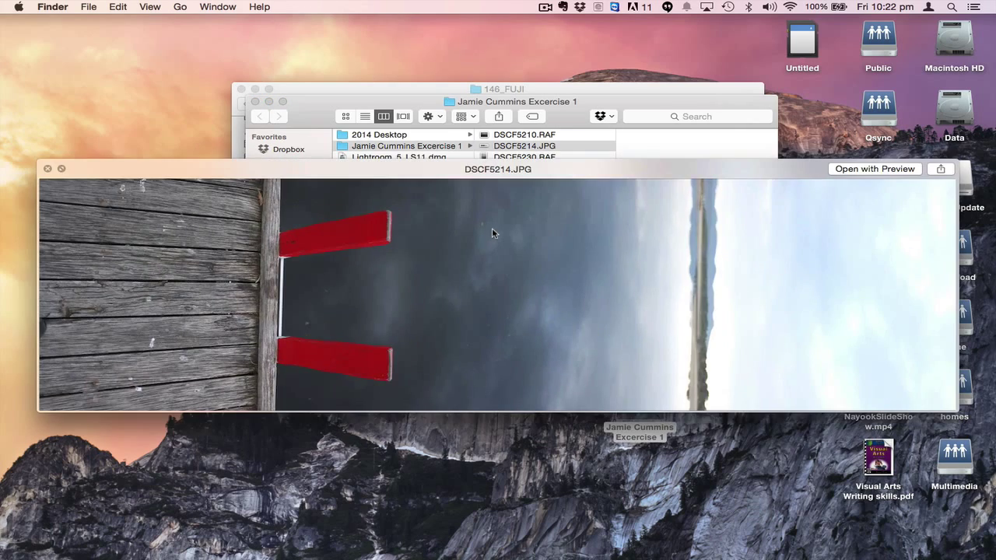
key("space")
key("Down")
key("space")
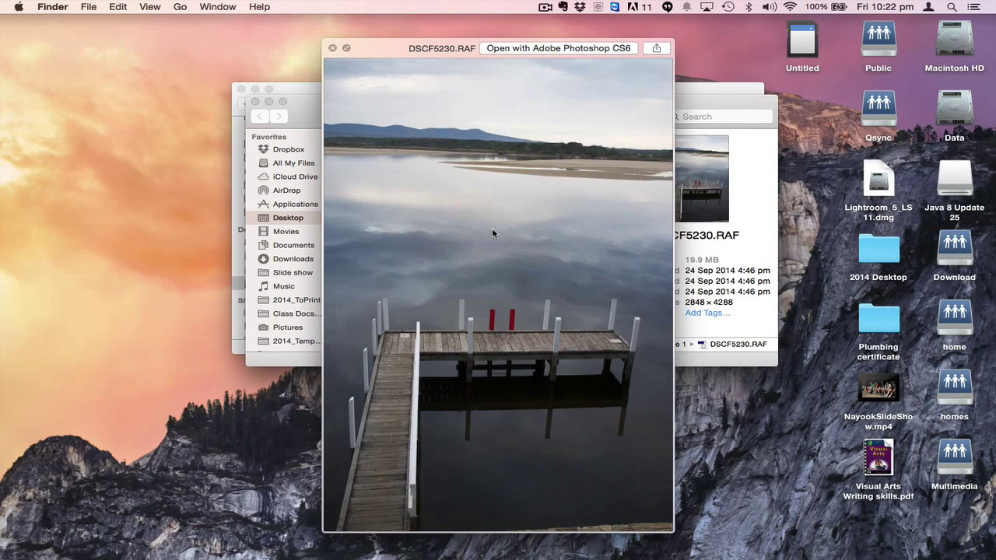
key("space")
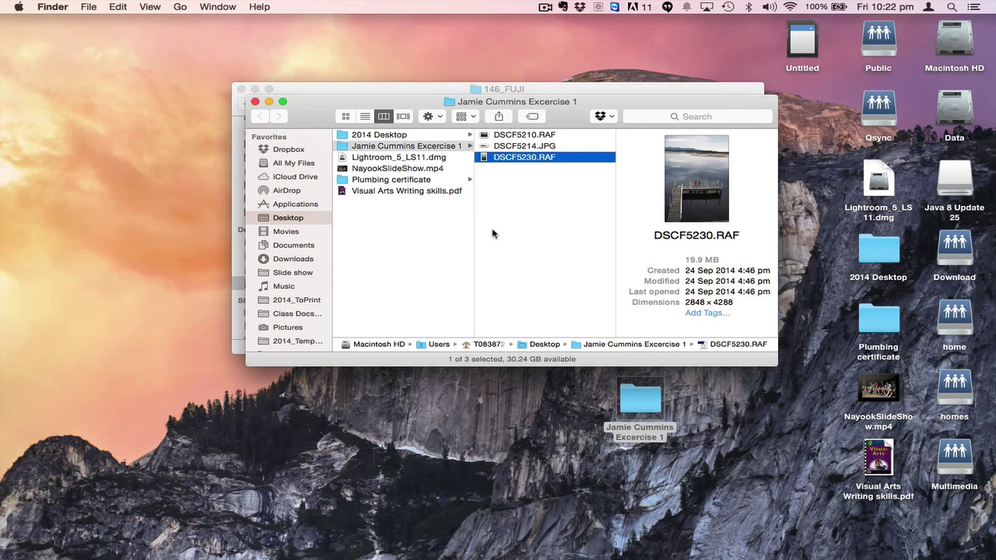
Preview DSCF5230.RAF again, then step back through DSCF5214.JPG to DSCF5210.RAF.
key("space")
key("space")
key("space")
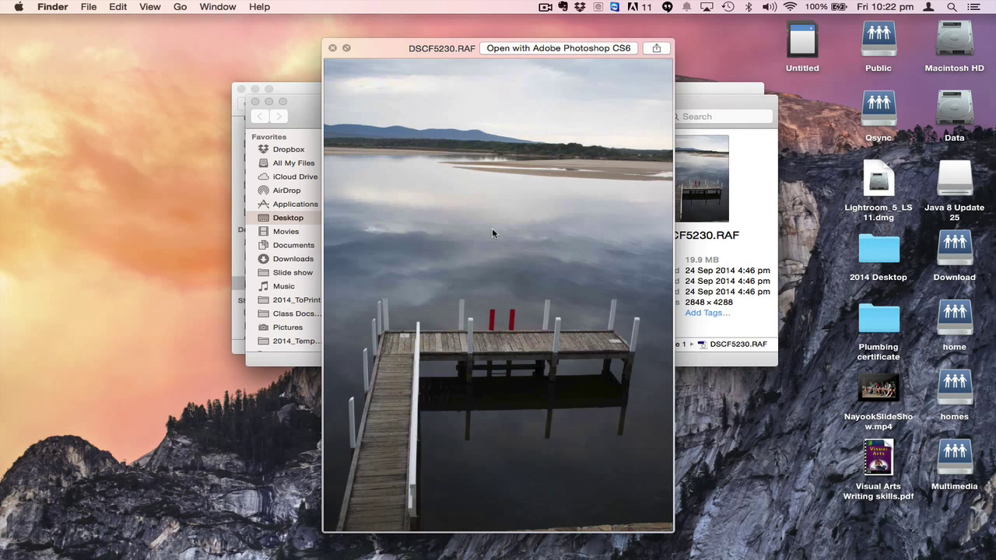
key("space")
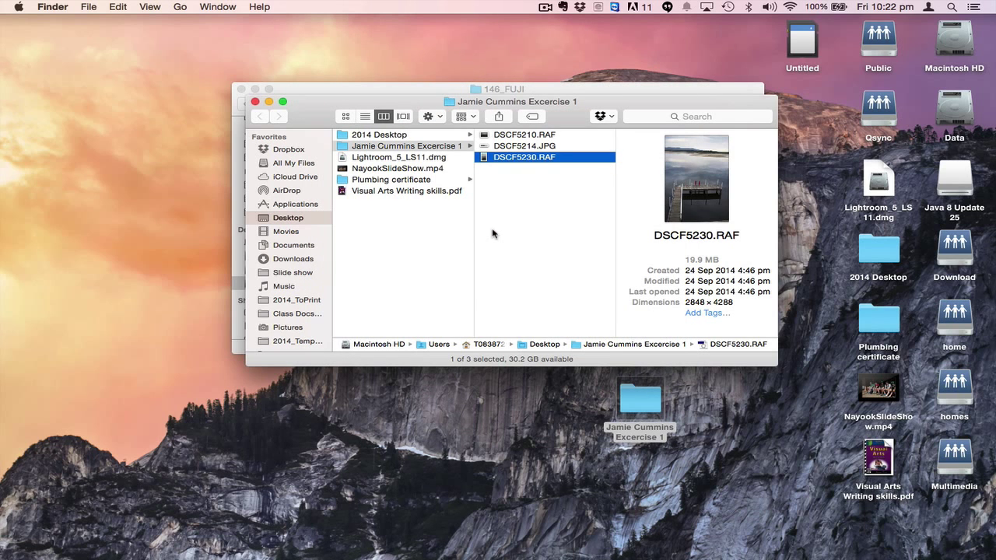
key("Up")
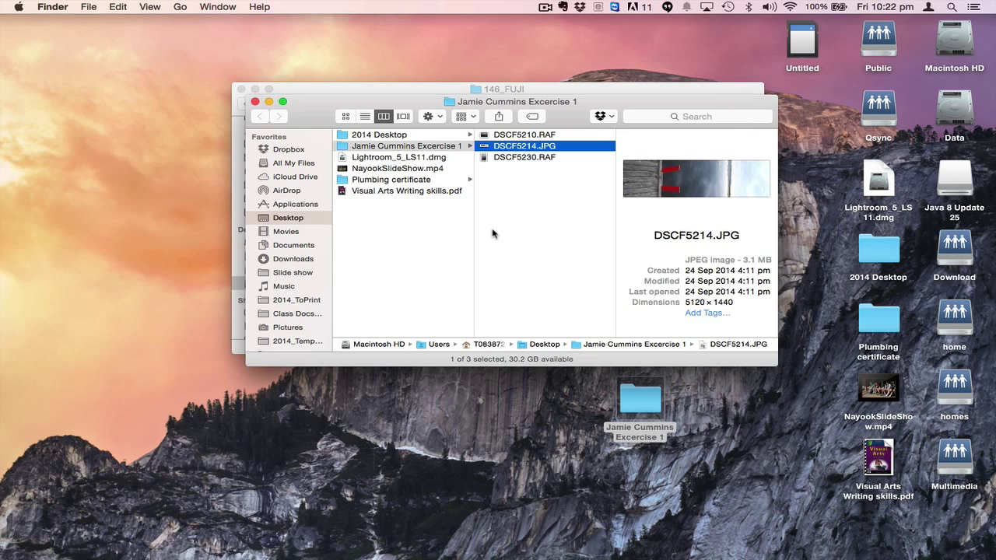
key("space")
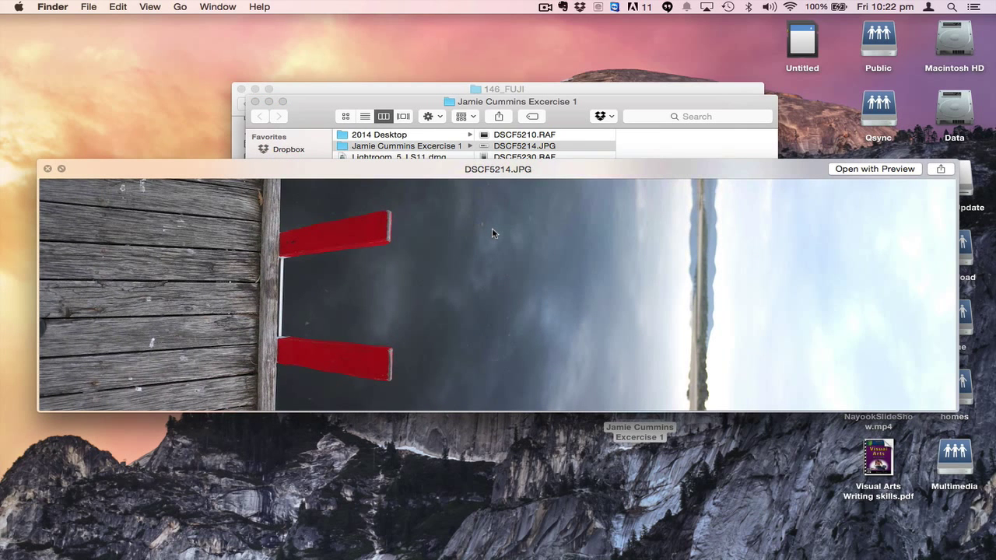
key("Up")
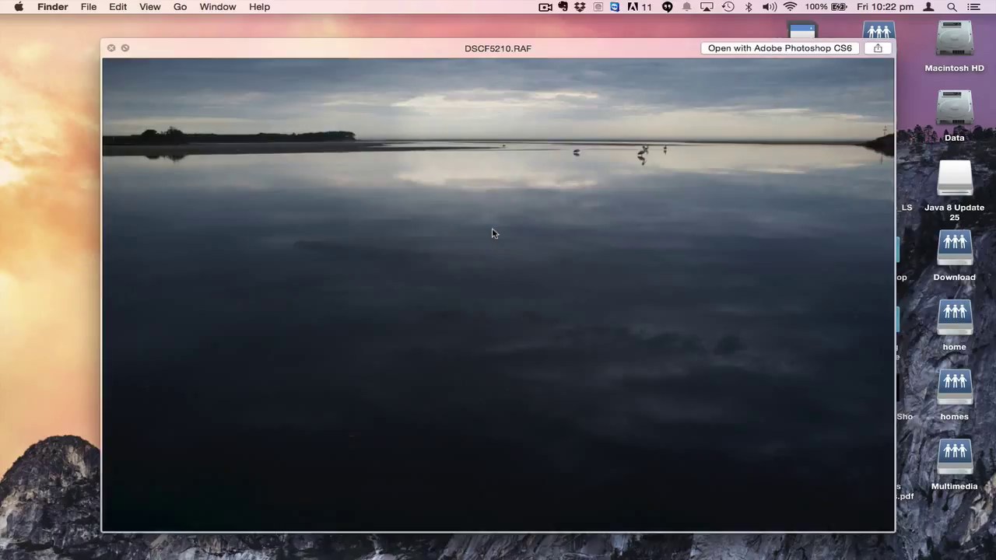